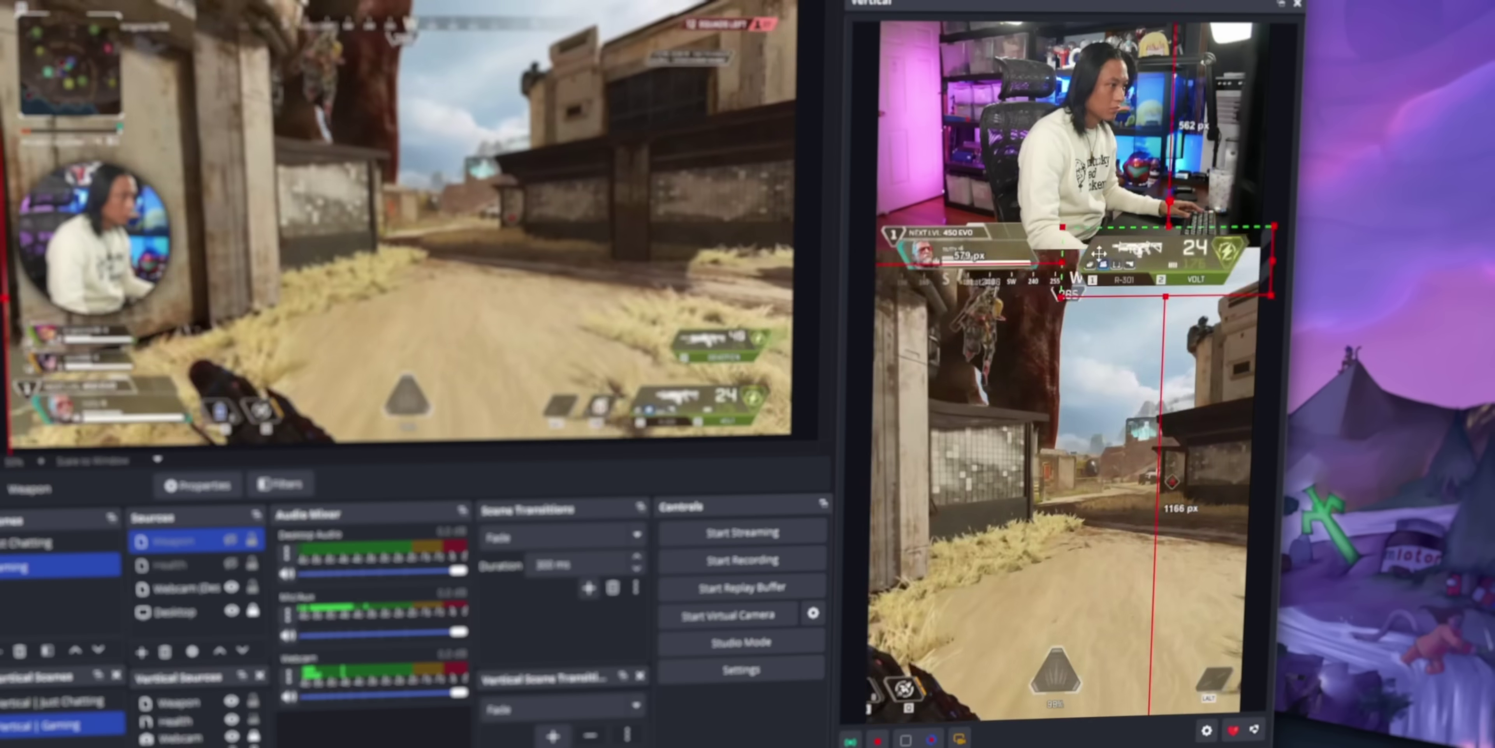
- Apply the promotion code and pay for the Windows 11 Pro key order at USD 21.50
left_click_drag(1098, 253, 987, 224)
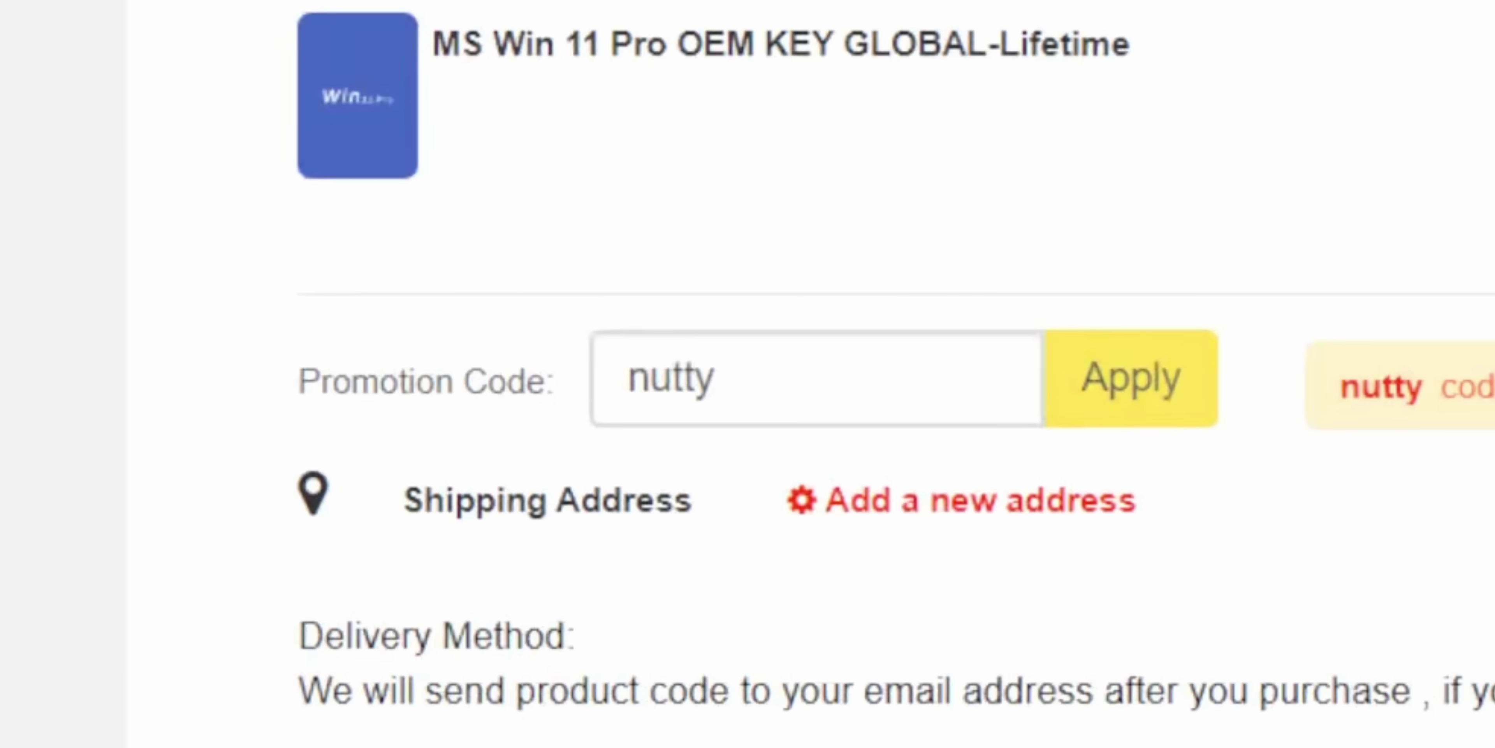
key("Return")
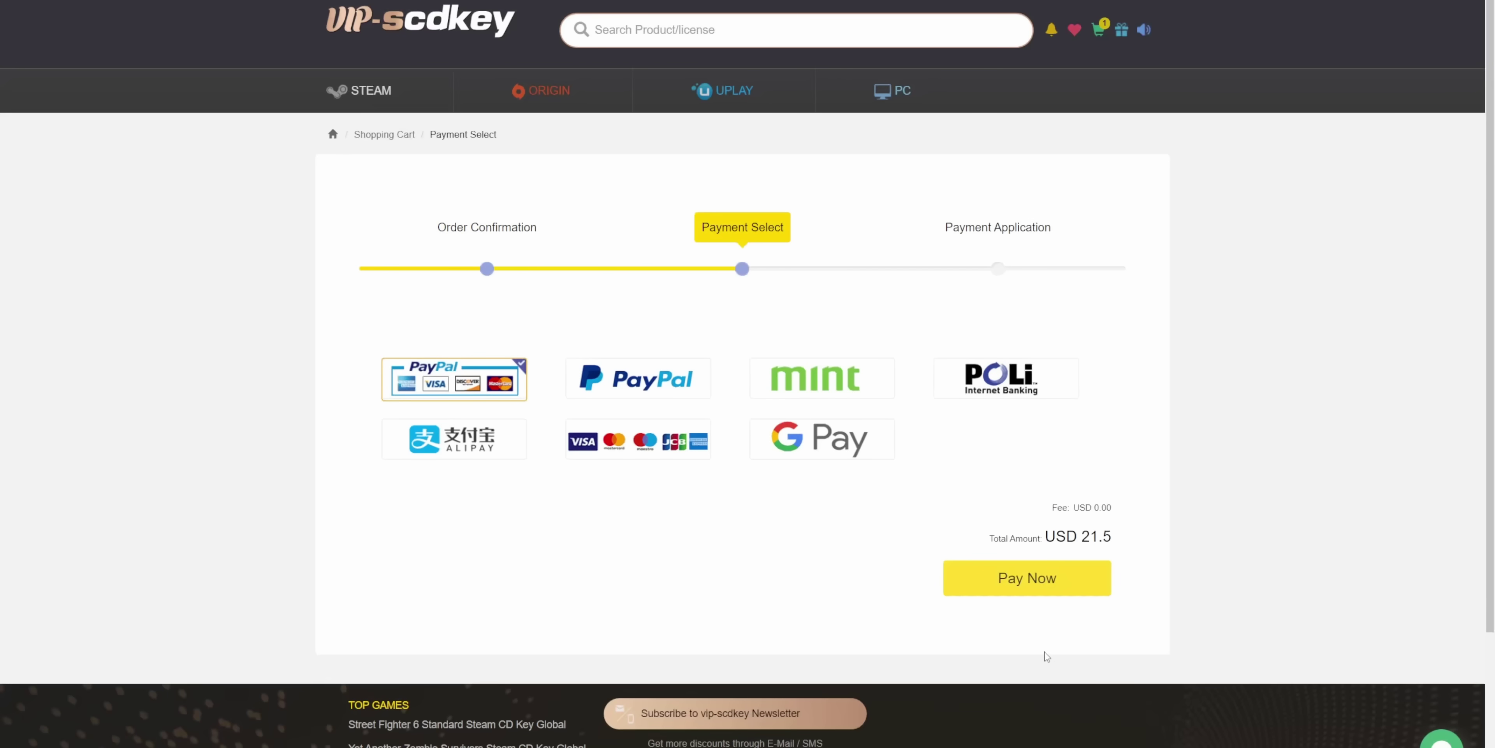
left_click(1032, 589)
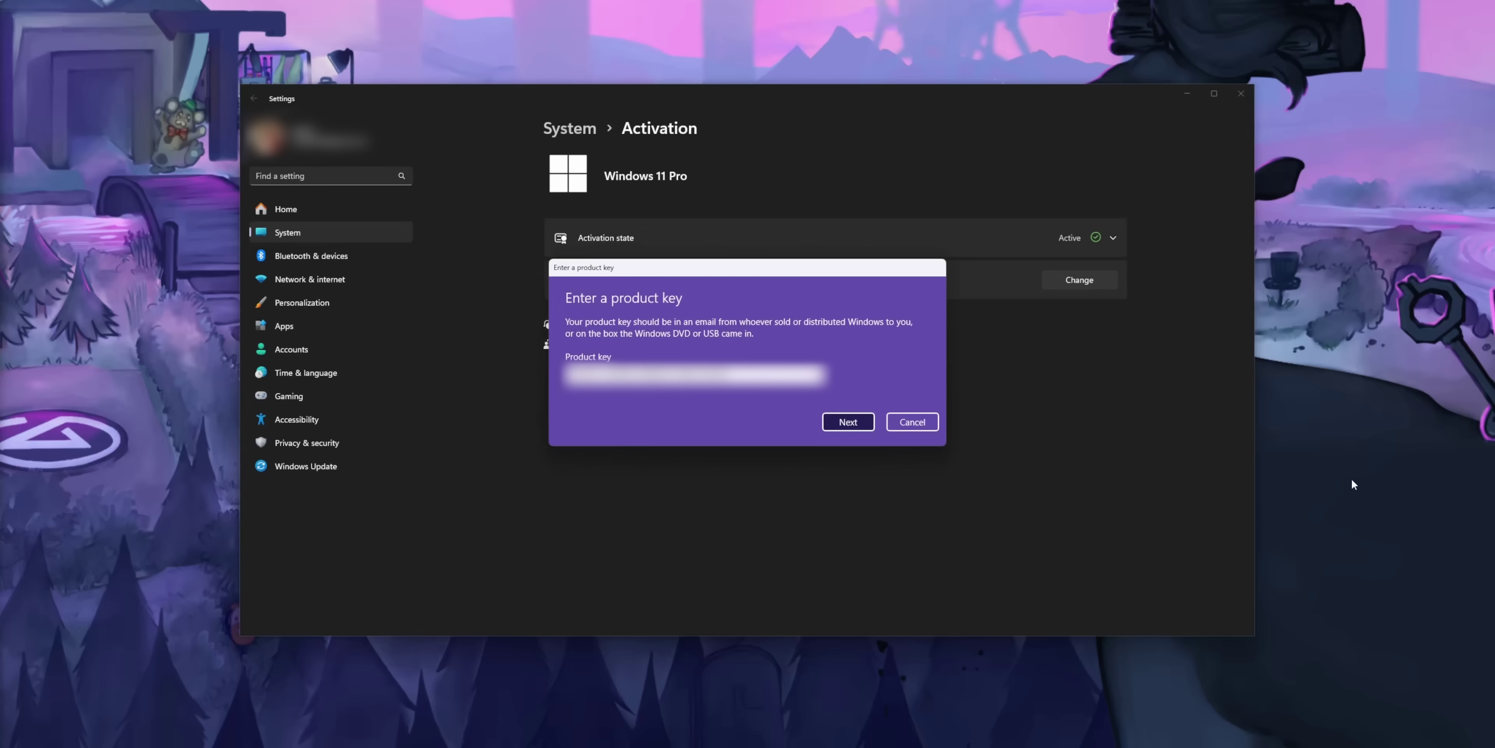
- Cancel the Enter a product key dialog, leaving Windows 11 Pro activation unchanged
left_click(920, 423)
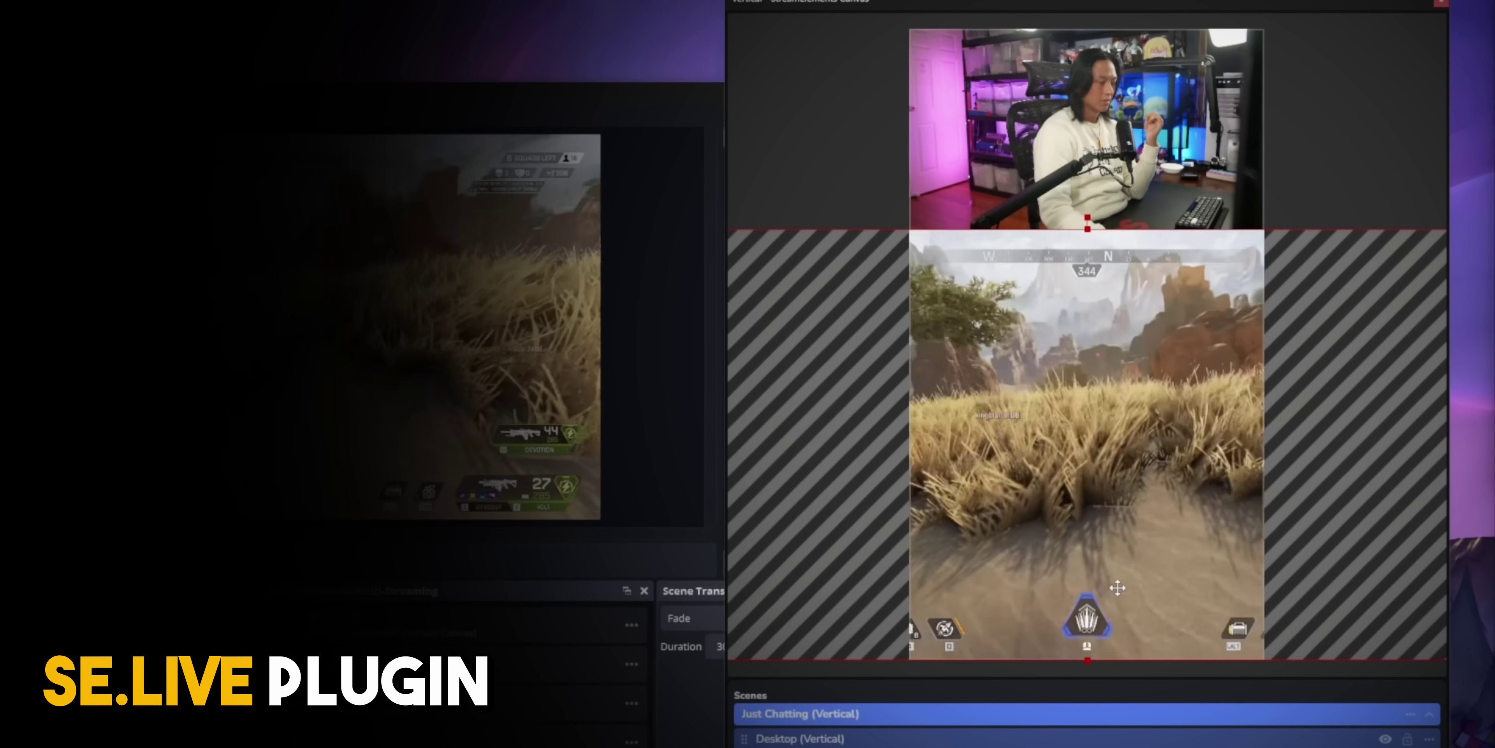
- Deselect the gameplay source in the vertical preview and reapply for StreamElements' TikTok access
left_click(1344, 210)
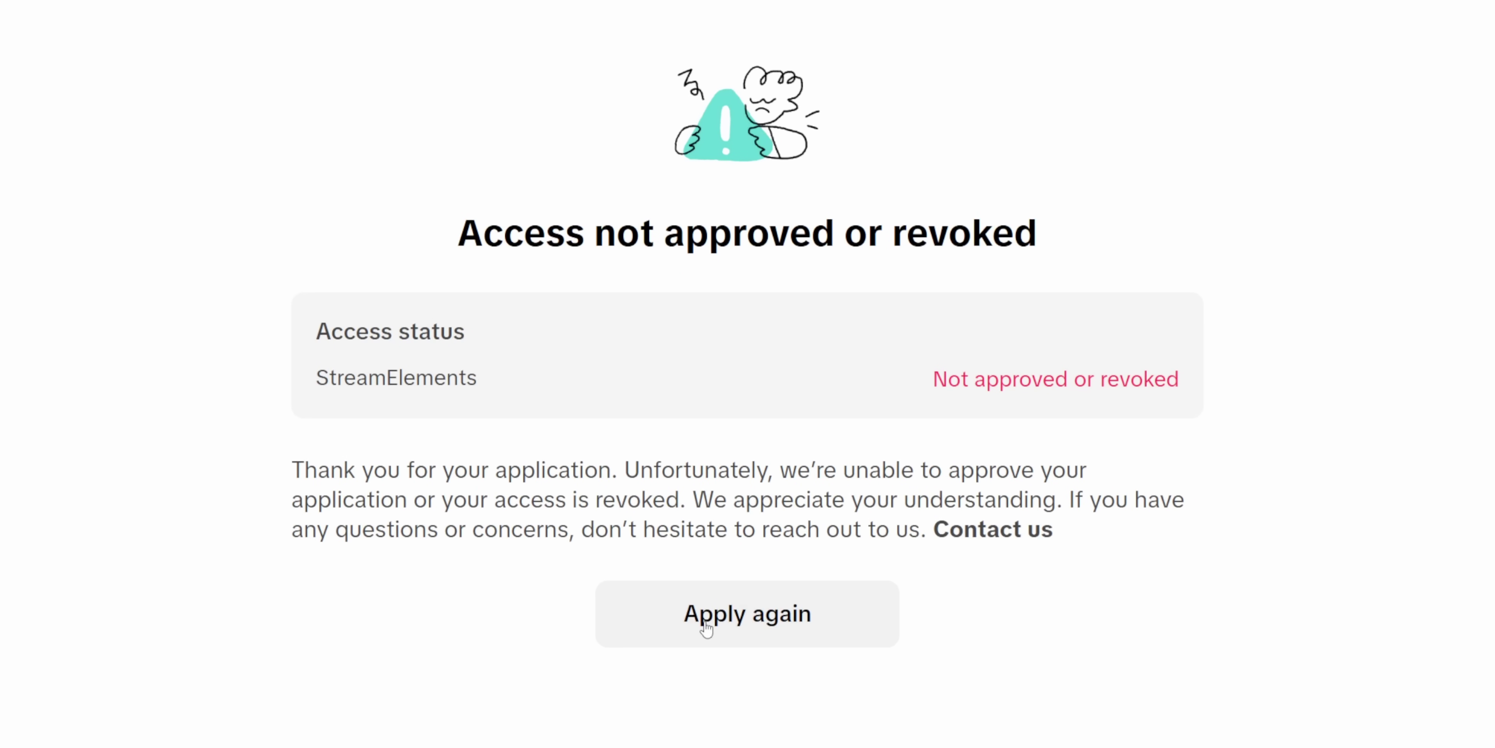
left_click(789, 604)
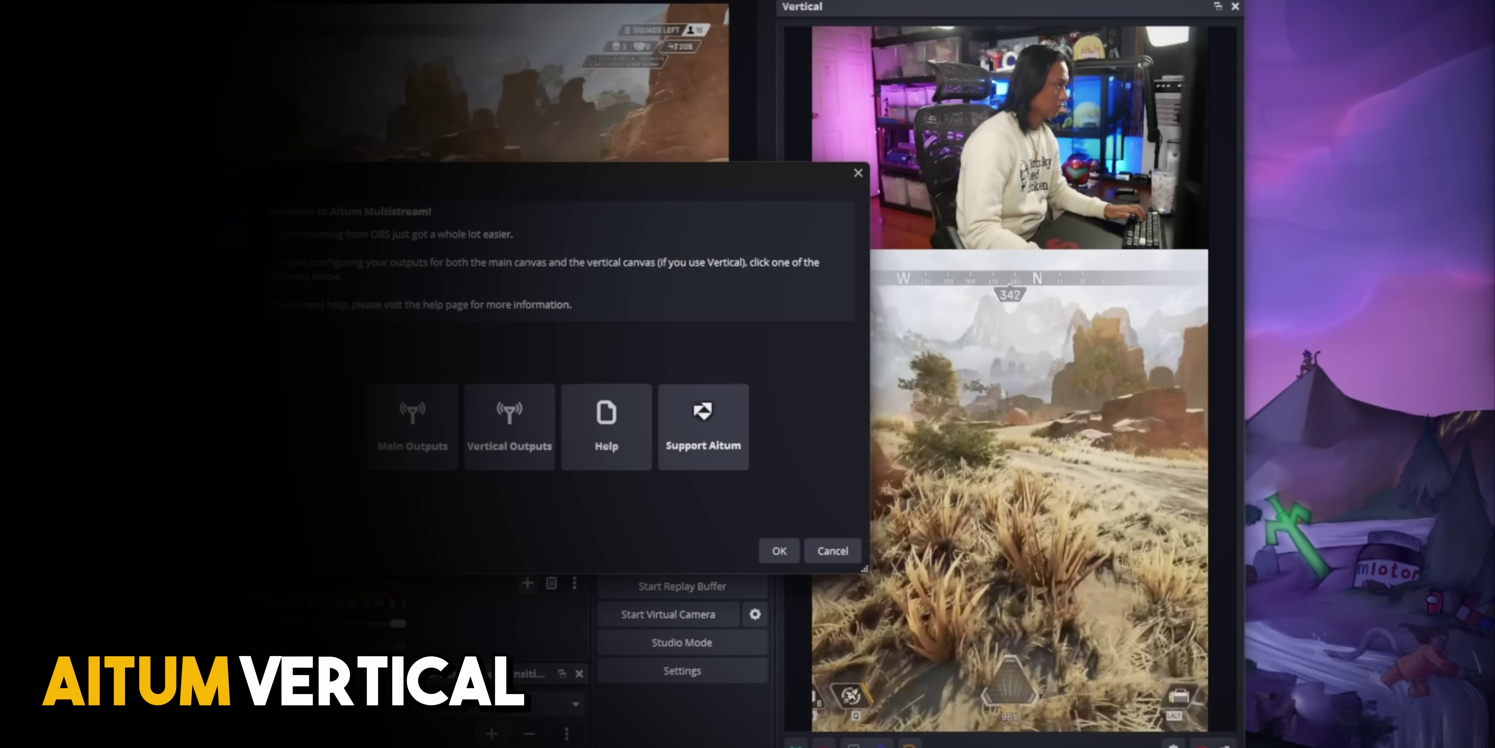
- Add a new Aitum Multistream vertical output with TikTok as its service
left_click(509, 427)
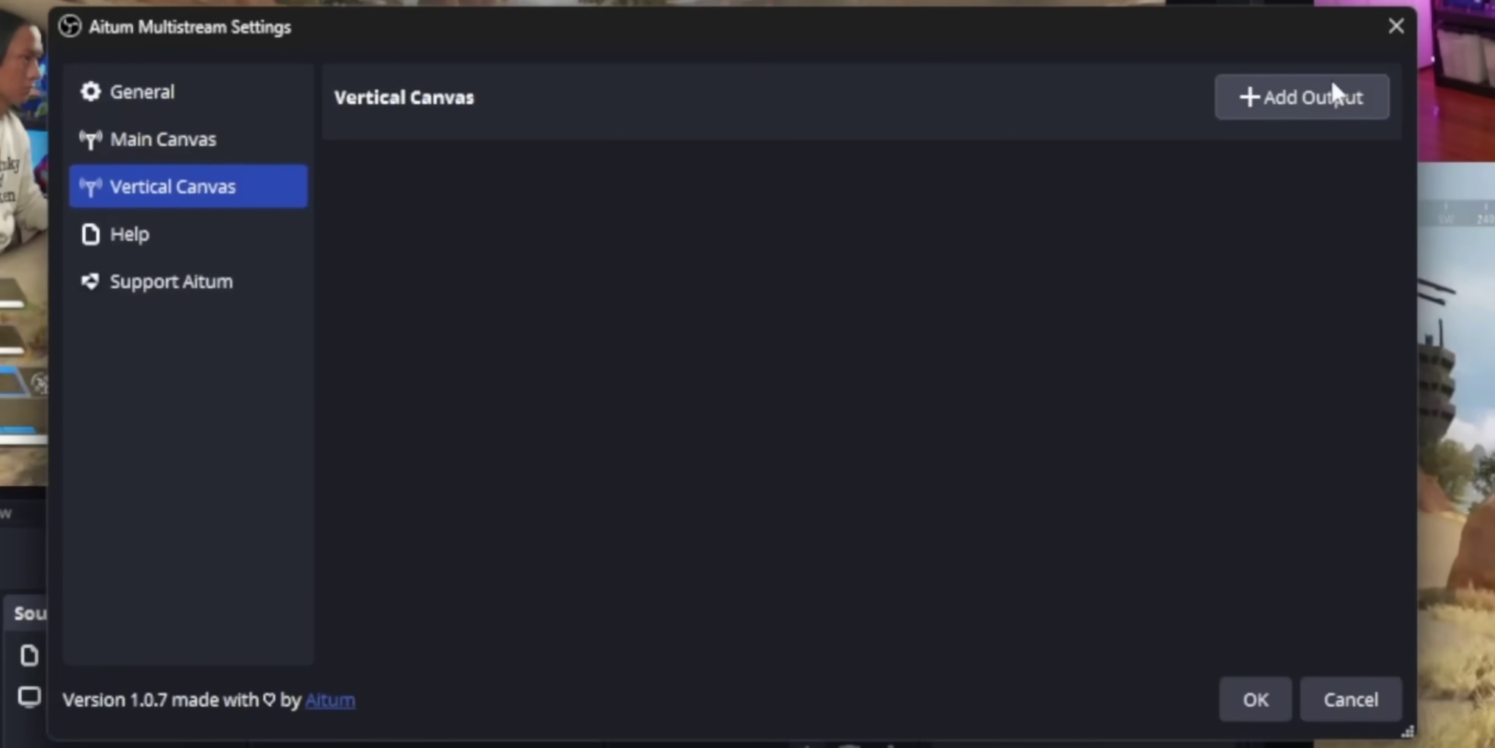
left_click(821, 209)
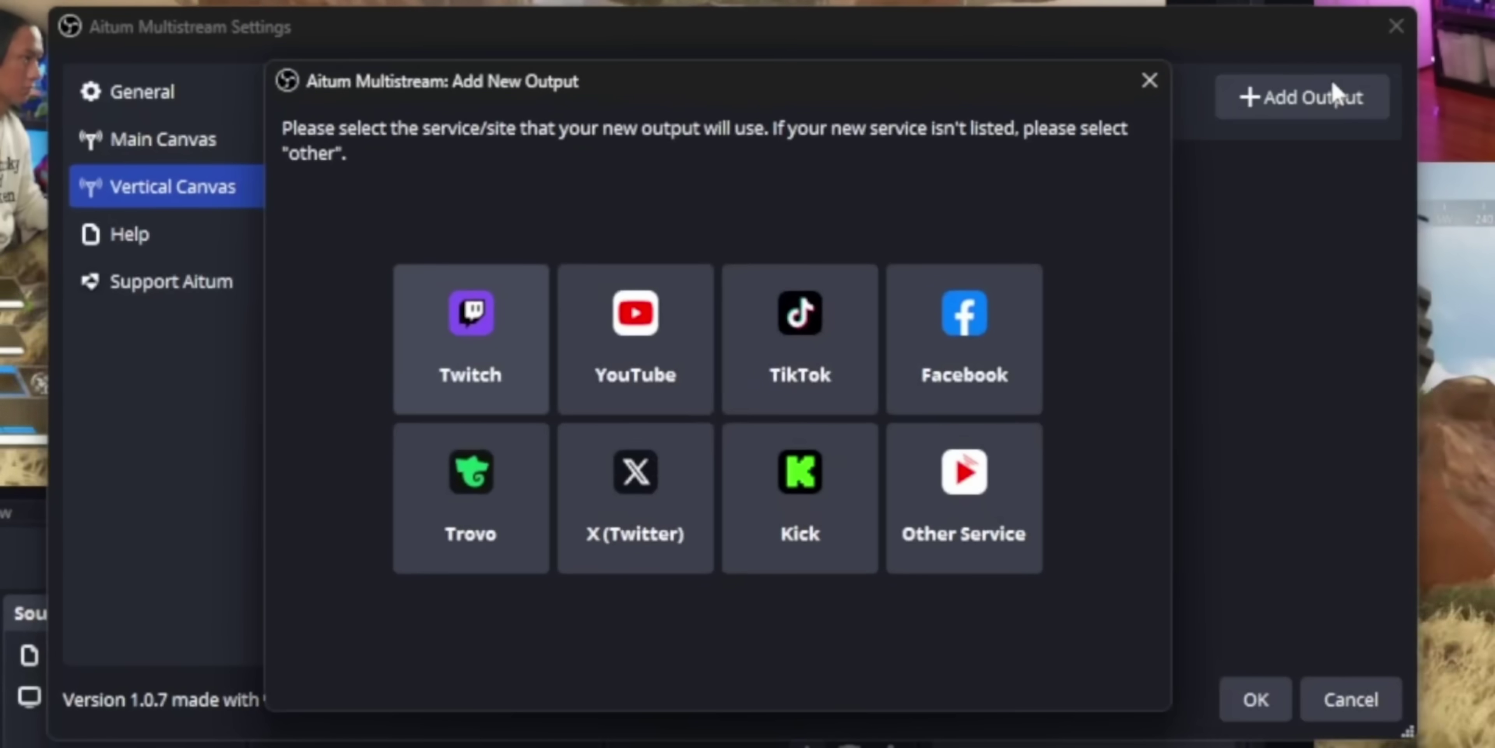
left_click(516, 348)
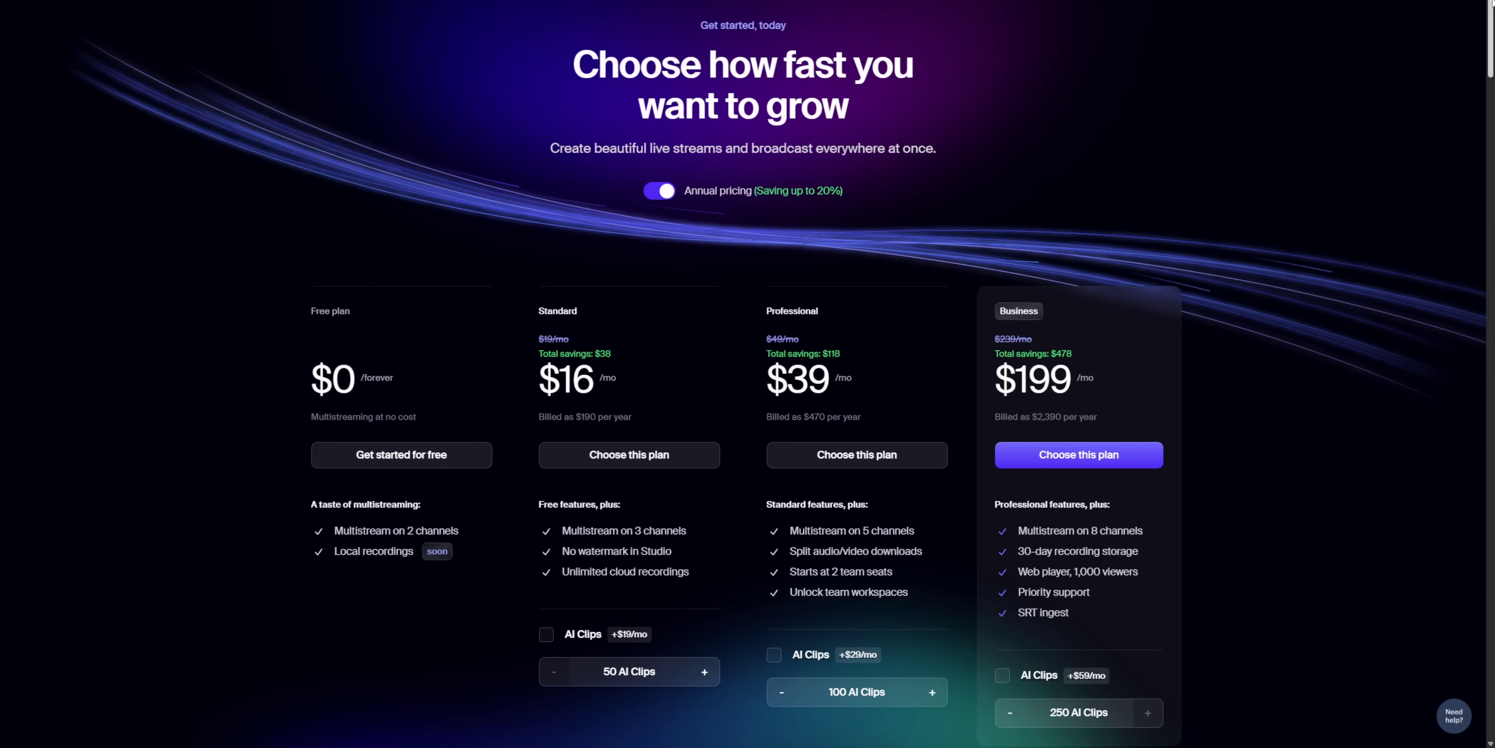
- Scroll through Restream's Free, Standard $16, Professional $39 and Business $199 pricing plans
scroll(1490, 17, "down", 2)
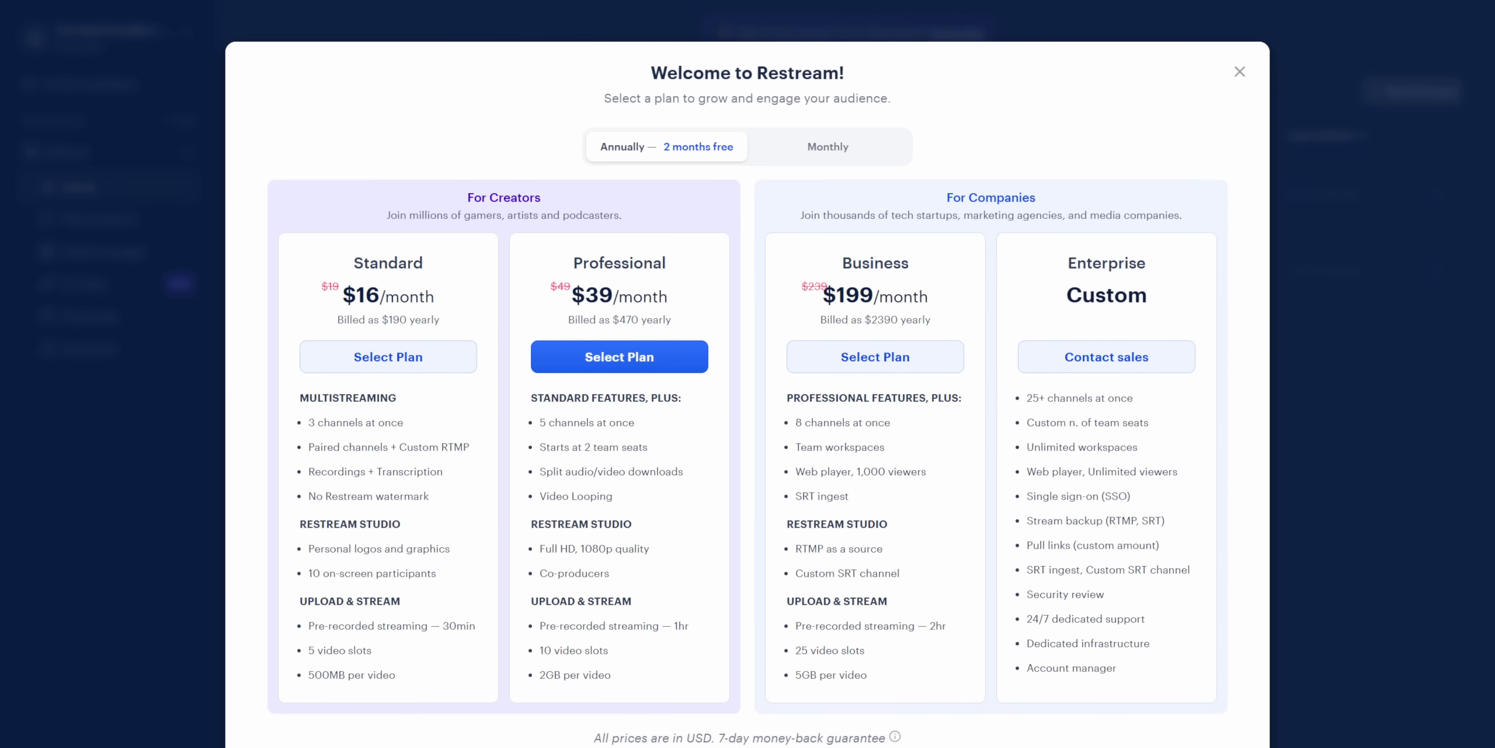
- Dismiss the welcome plan offer and bring up the RTMP stream's encoder URL and stream key
left_click(1240, 72)
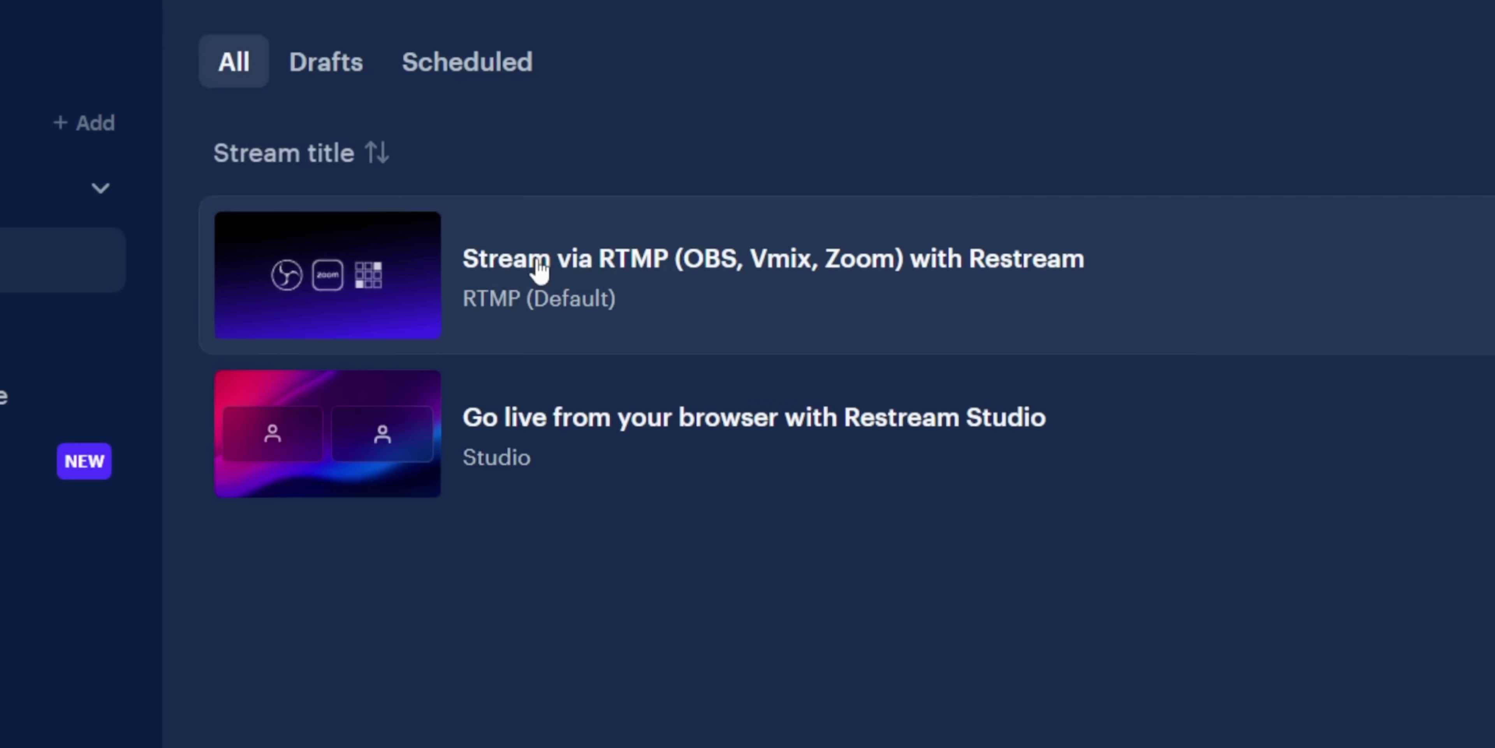
left_click(539, 269)
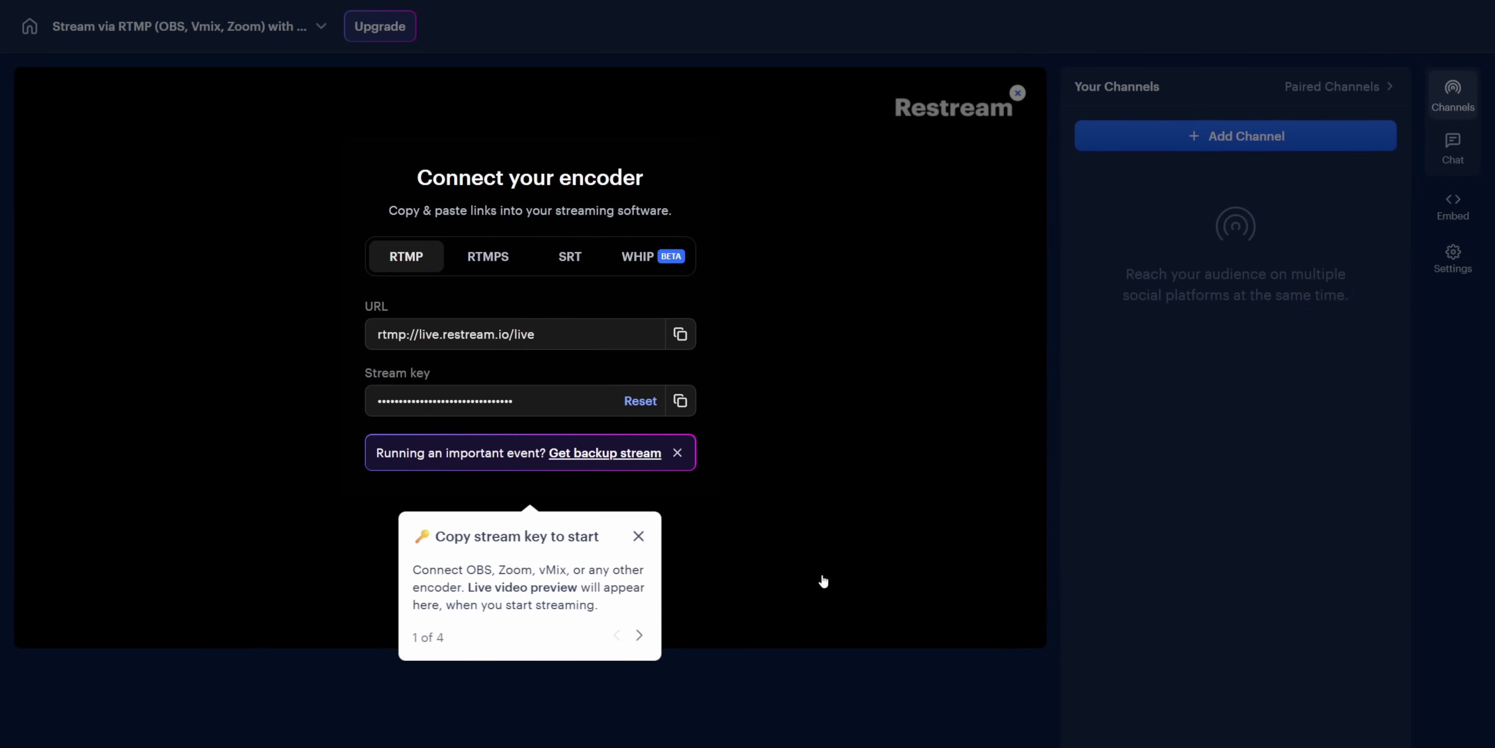
left_click(693, 569)
- Pick TikTok from Restream's Add new channels platform list
left_click(1152, 136)
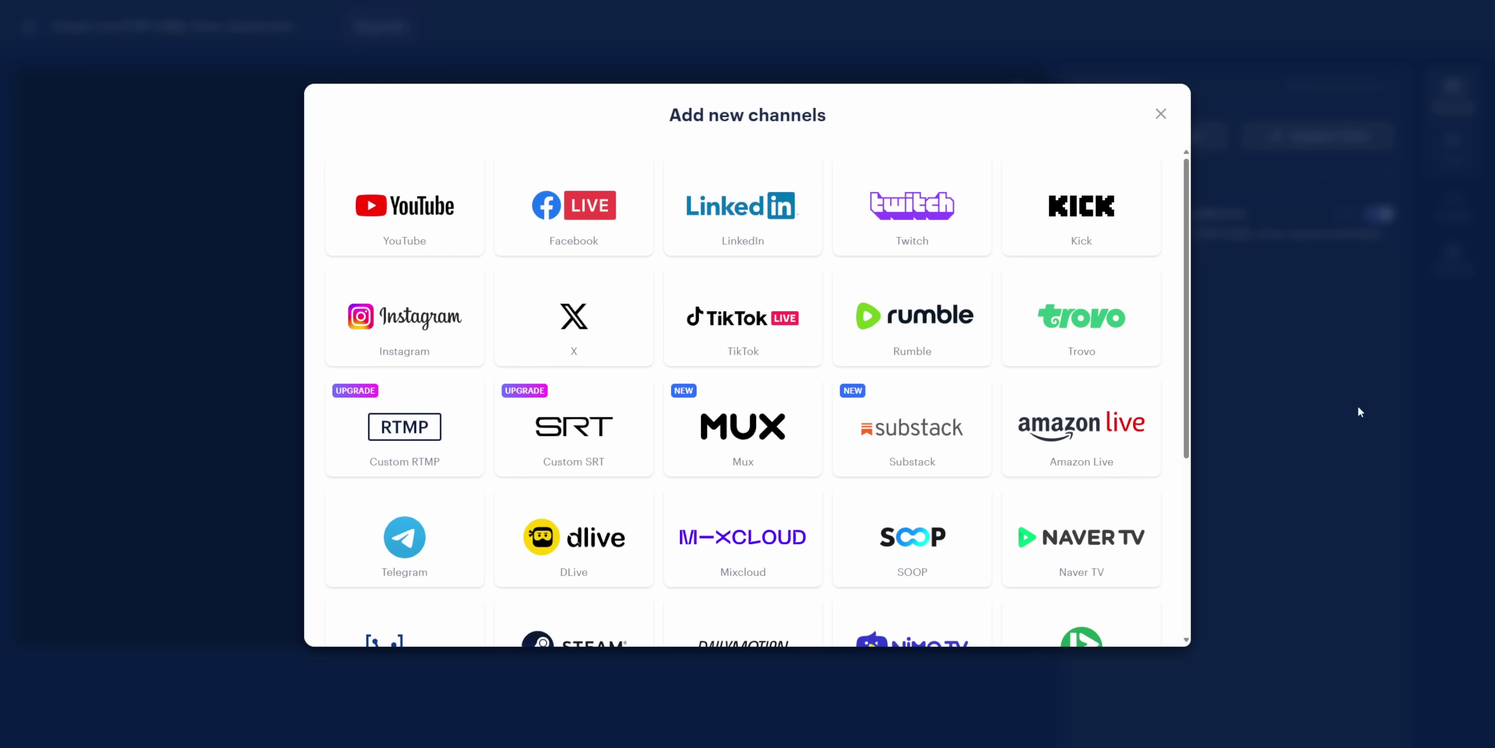
left_click(762, 335)
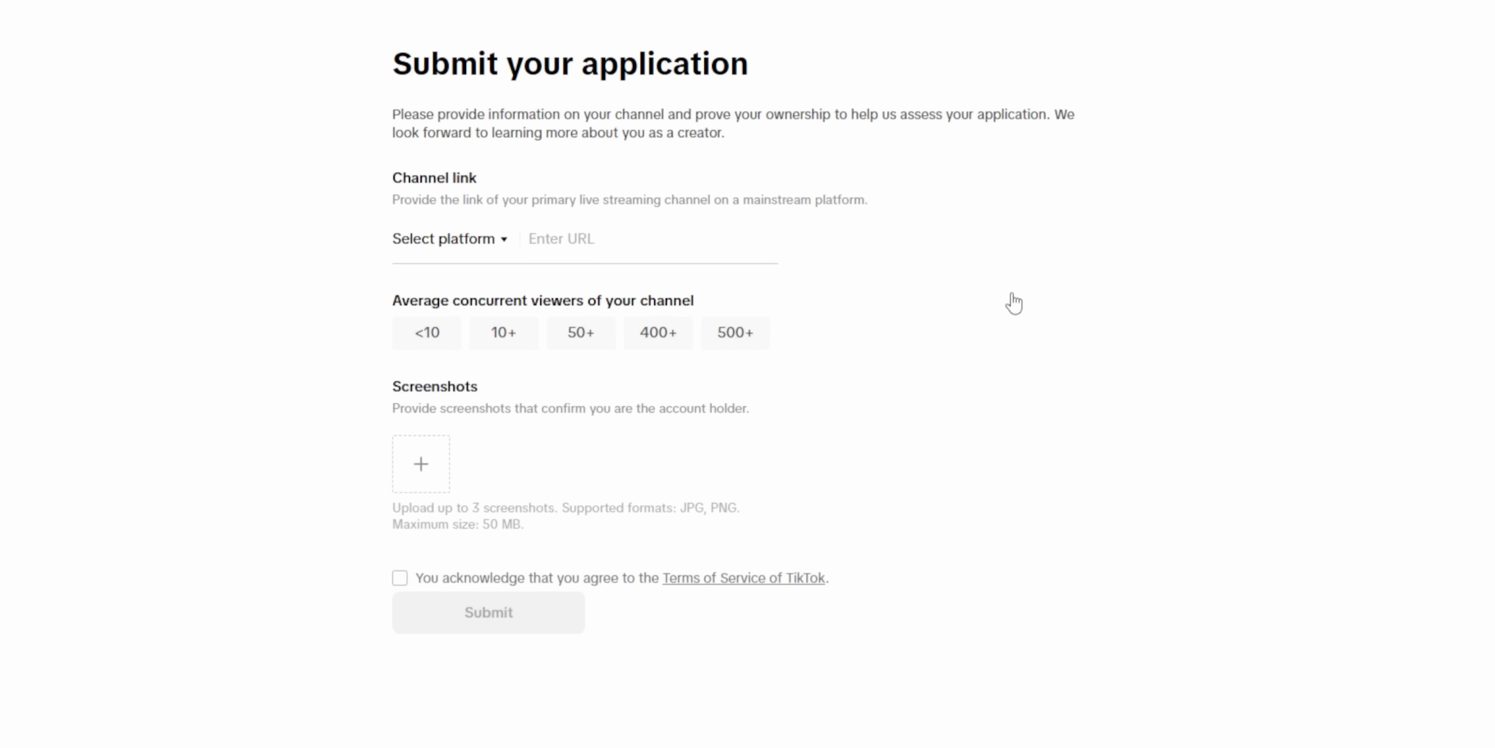
- Set the application's channel link platform to Twitch and attach an ownership screenshot
left_click(478, 252)
left_click(476, 284)
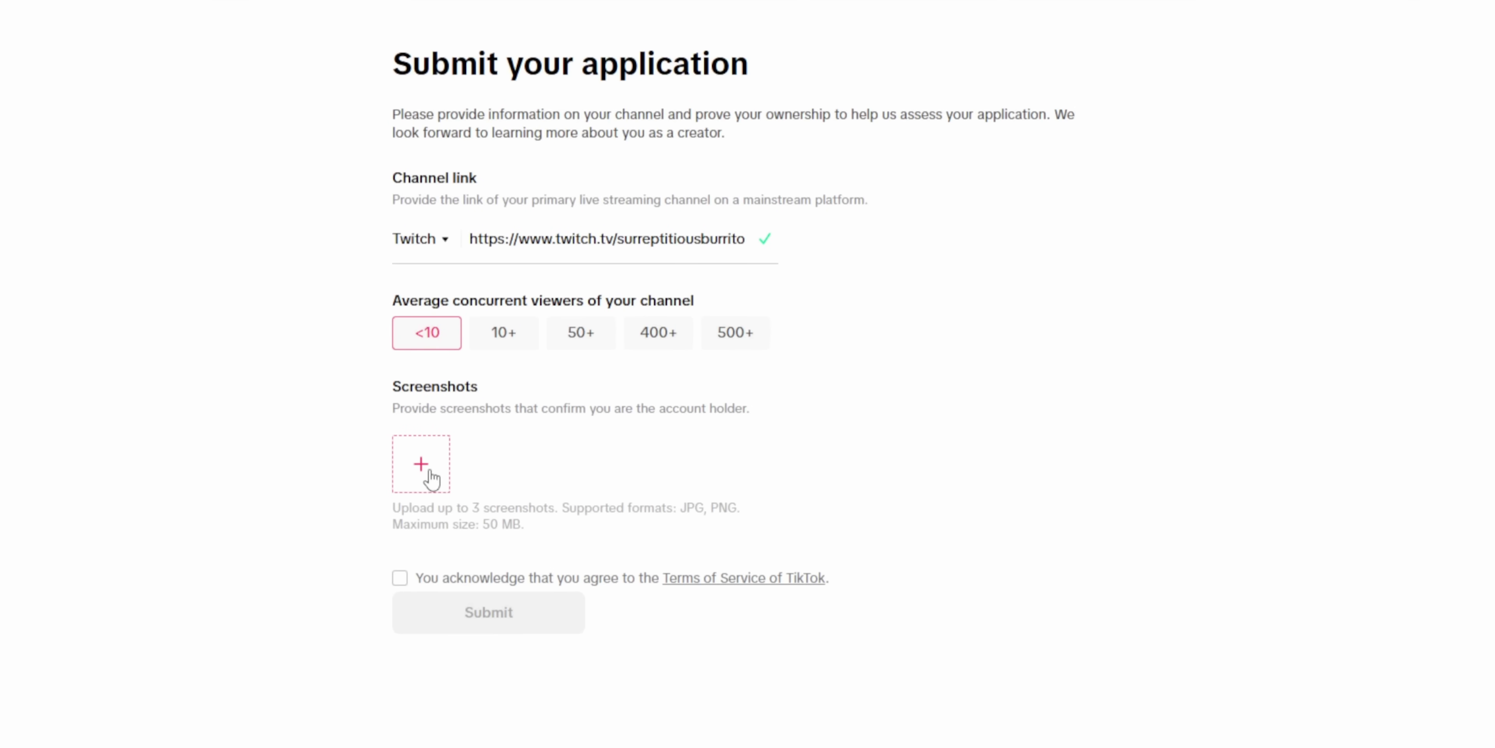
left_click(431, 470)
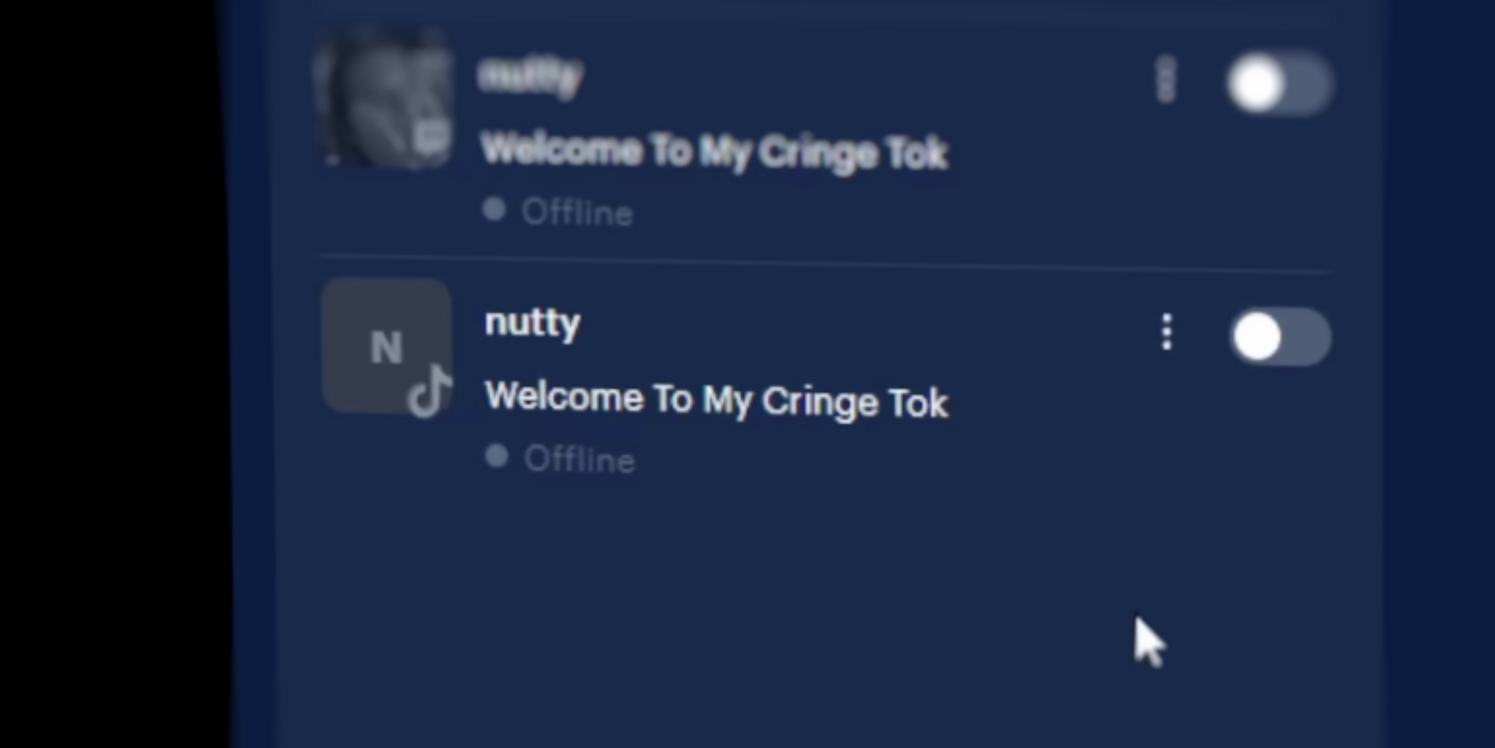
left_click(1292, 349)
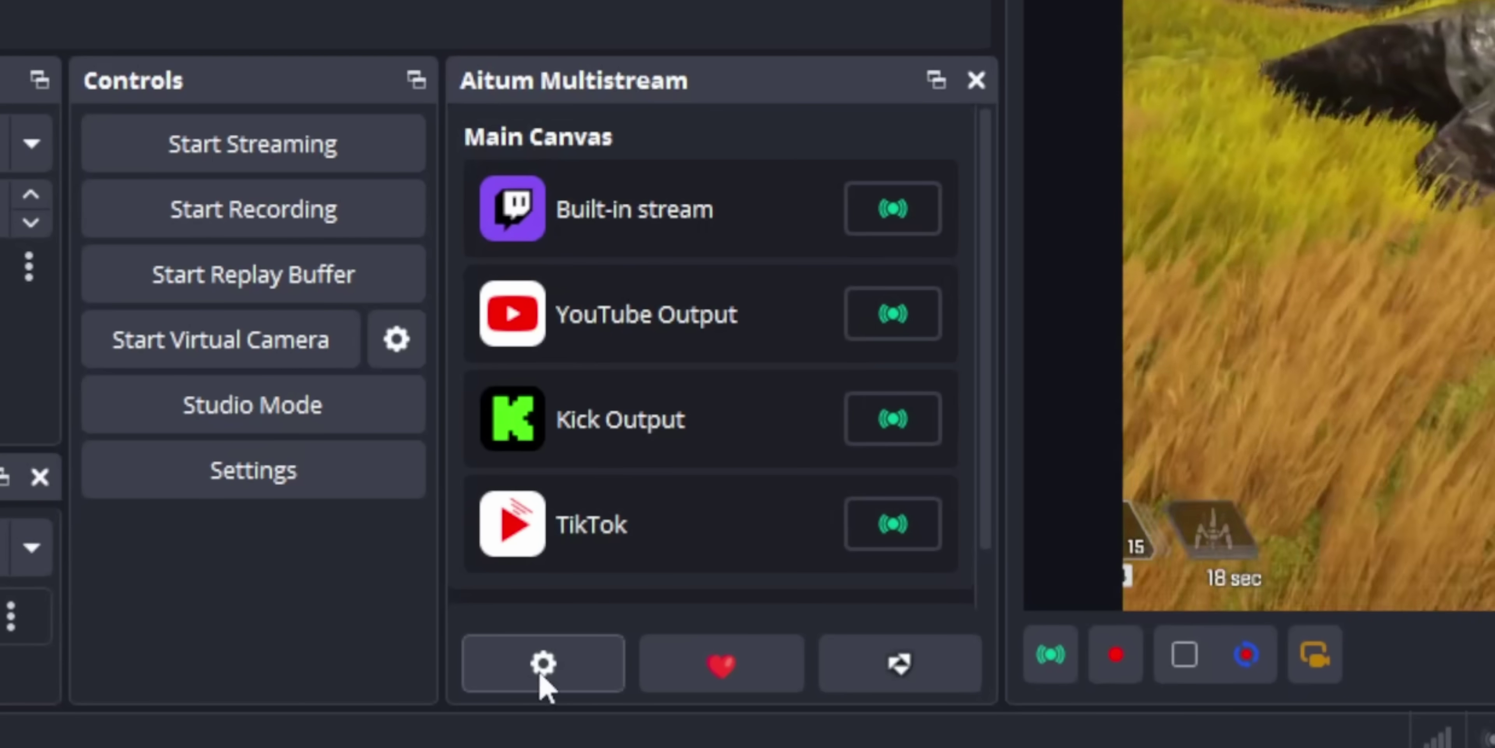
- Create an Other Service output named 'Restream' using rtmp://live.restream.io/live and the pasted stream key
left_click(542, 673)
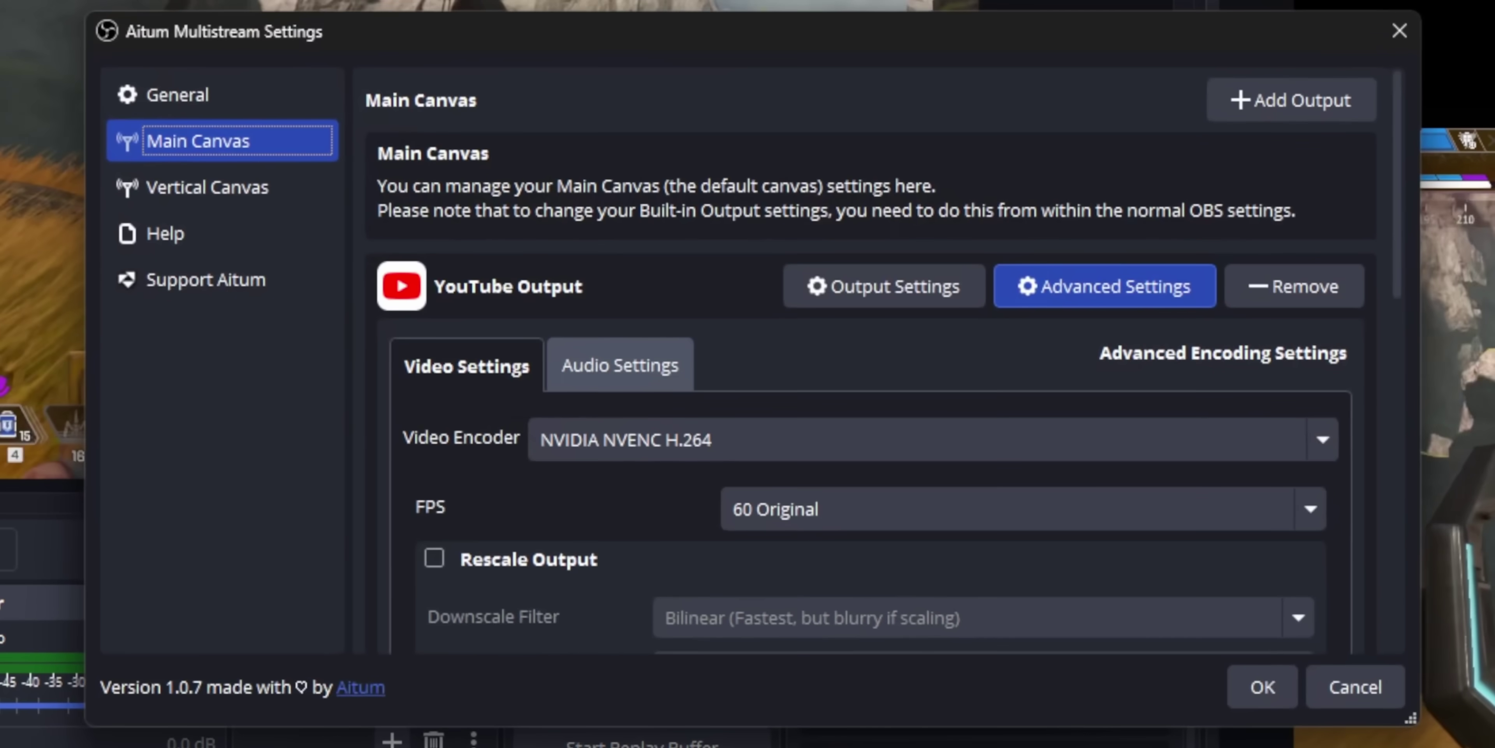
left_click(1330, 102)
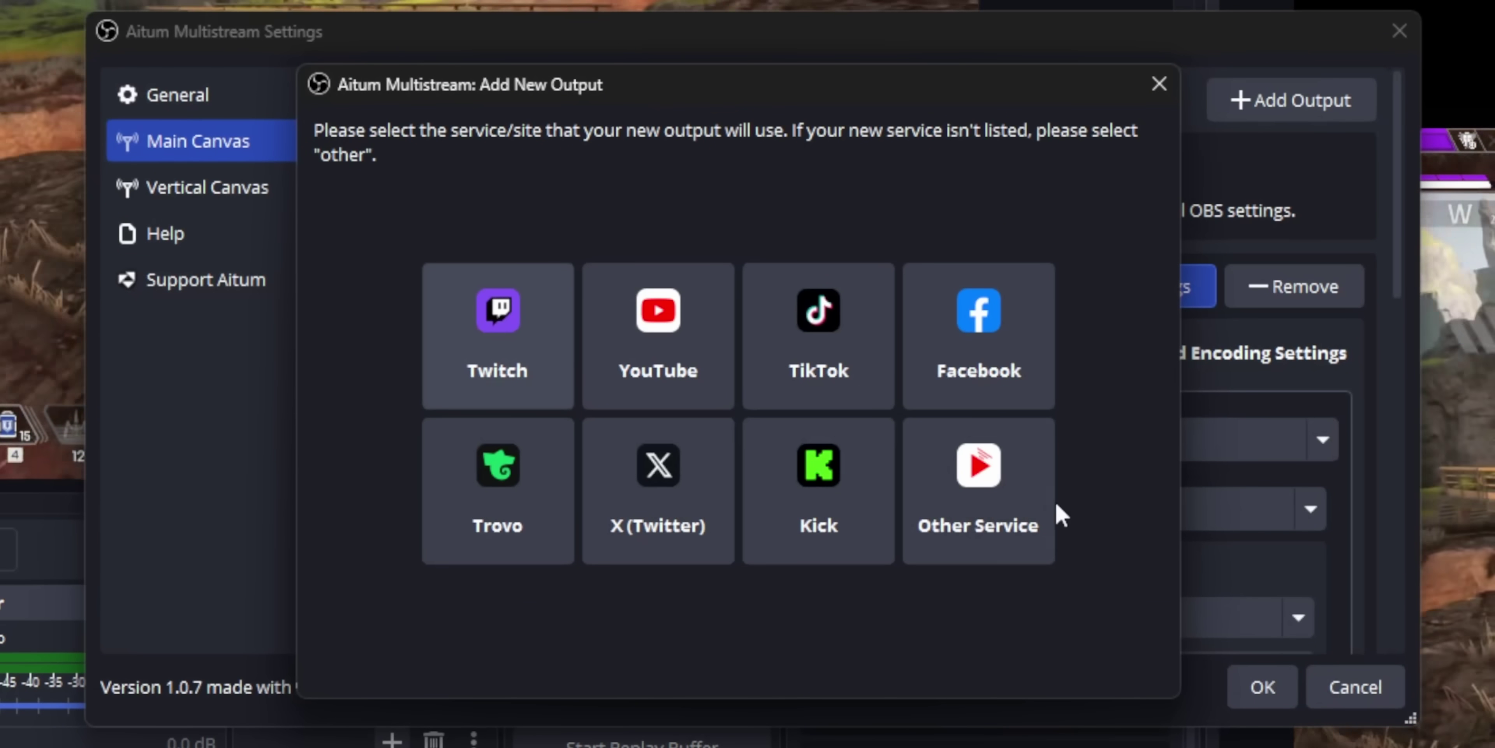
left_click(1038, 526)
type("Restream")
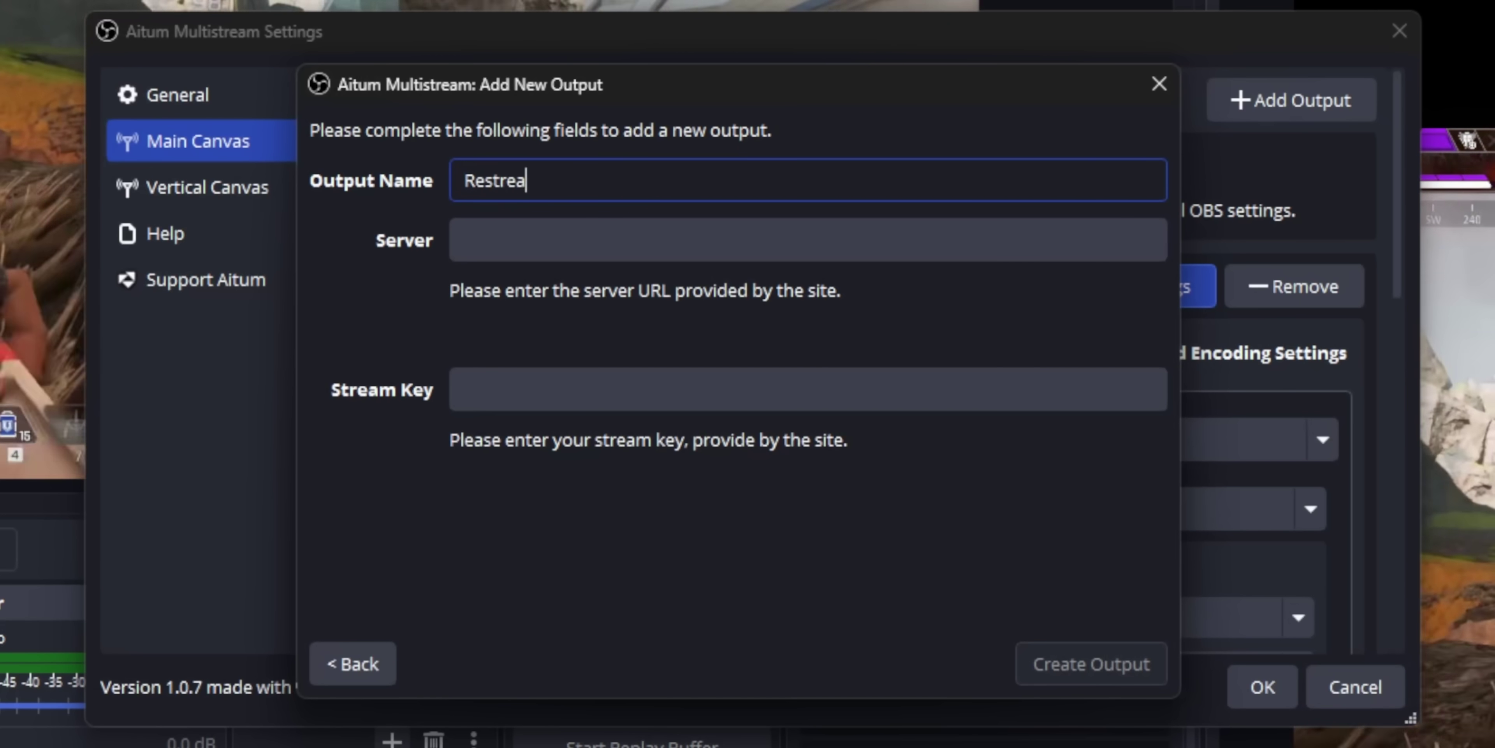
key("Tab")
type("rtmp://live.restream.io/live")
left_click(1075, 384)
key("ctrl+v")
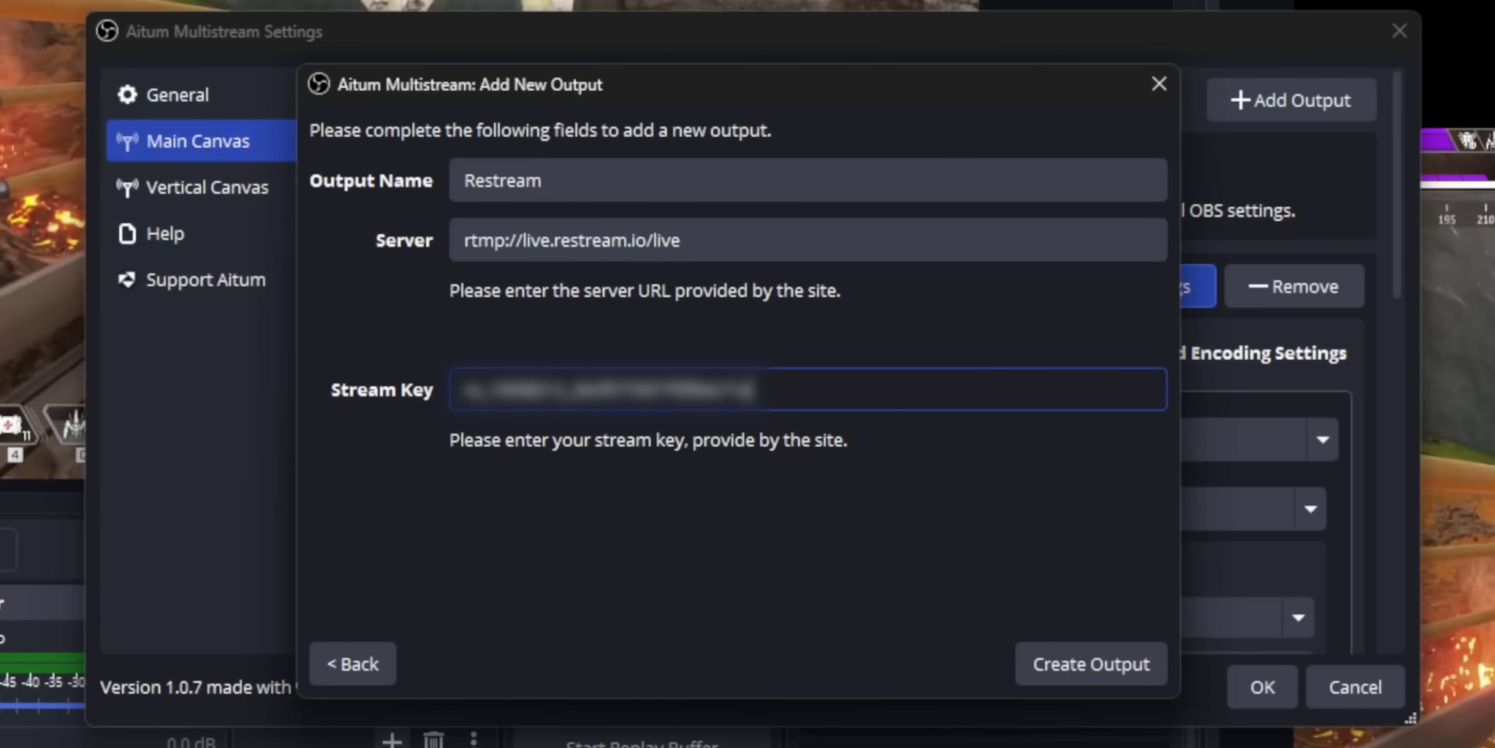
left_click(1091, 663)
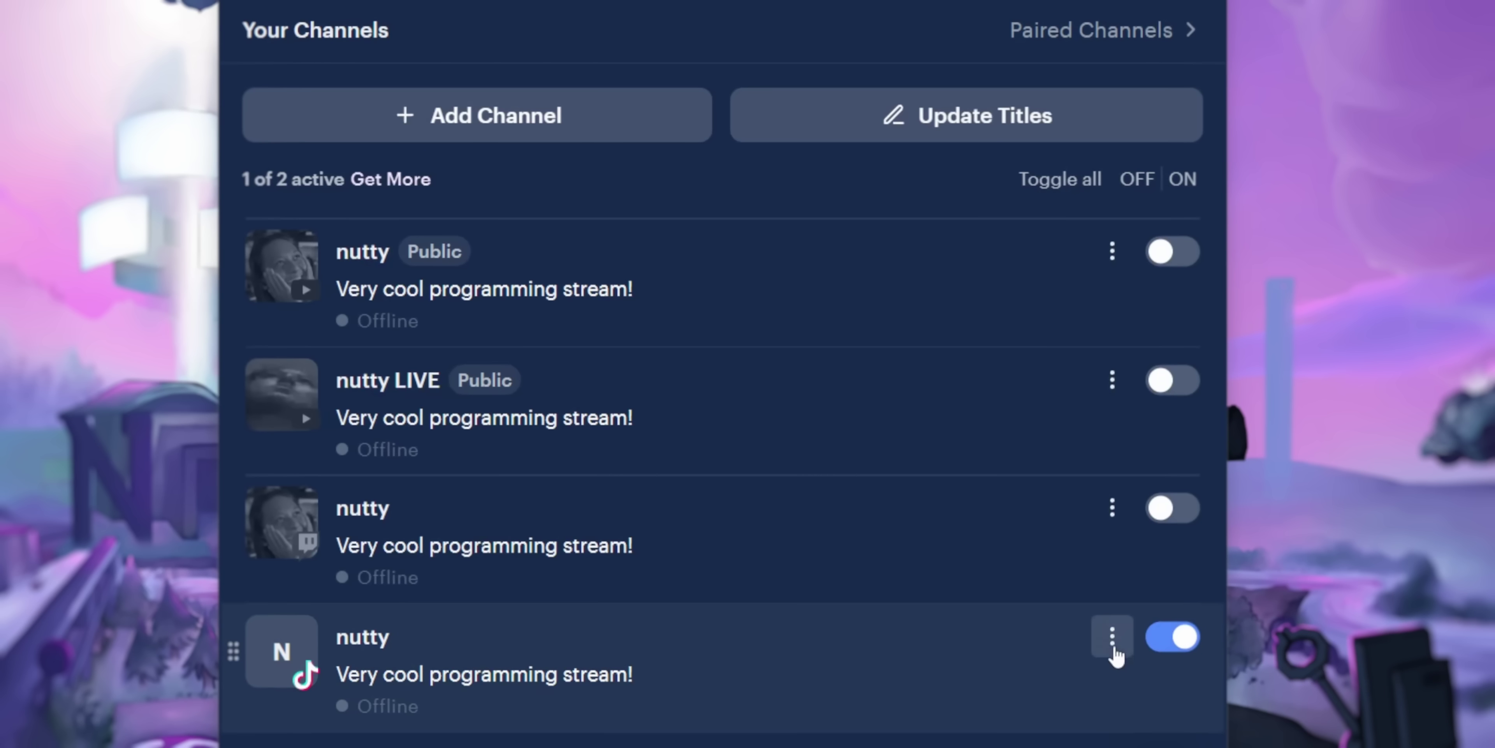
- Open Edit channel for the TikTok channel and select its entire current title for replacement
left_click(1112, 638)
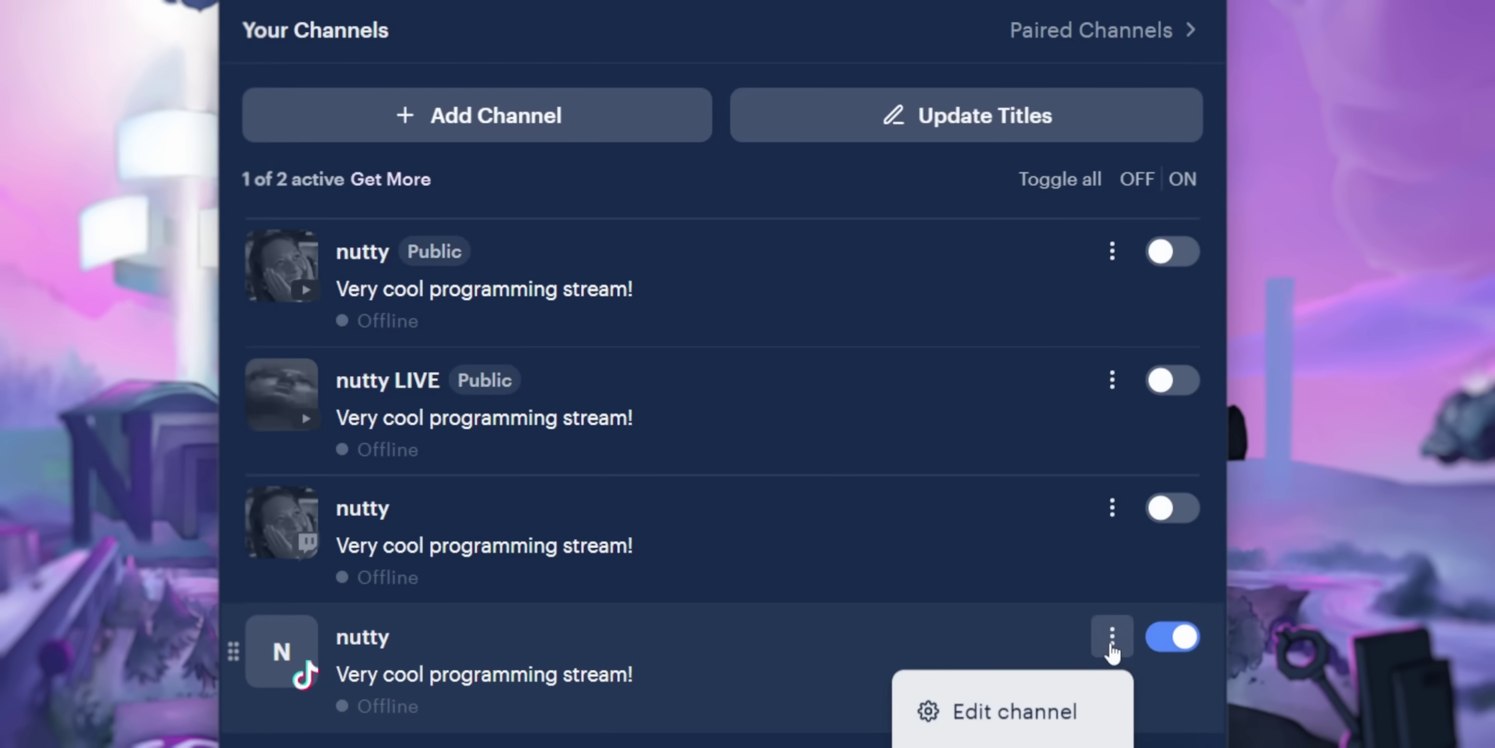
left_click(1045, 712)
triple_click(824, 304)
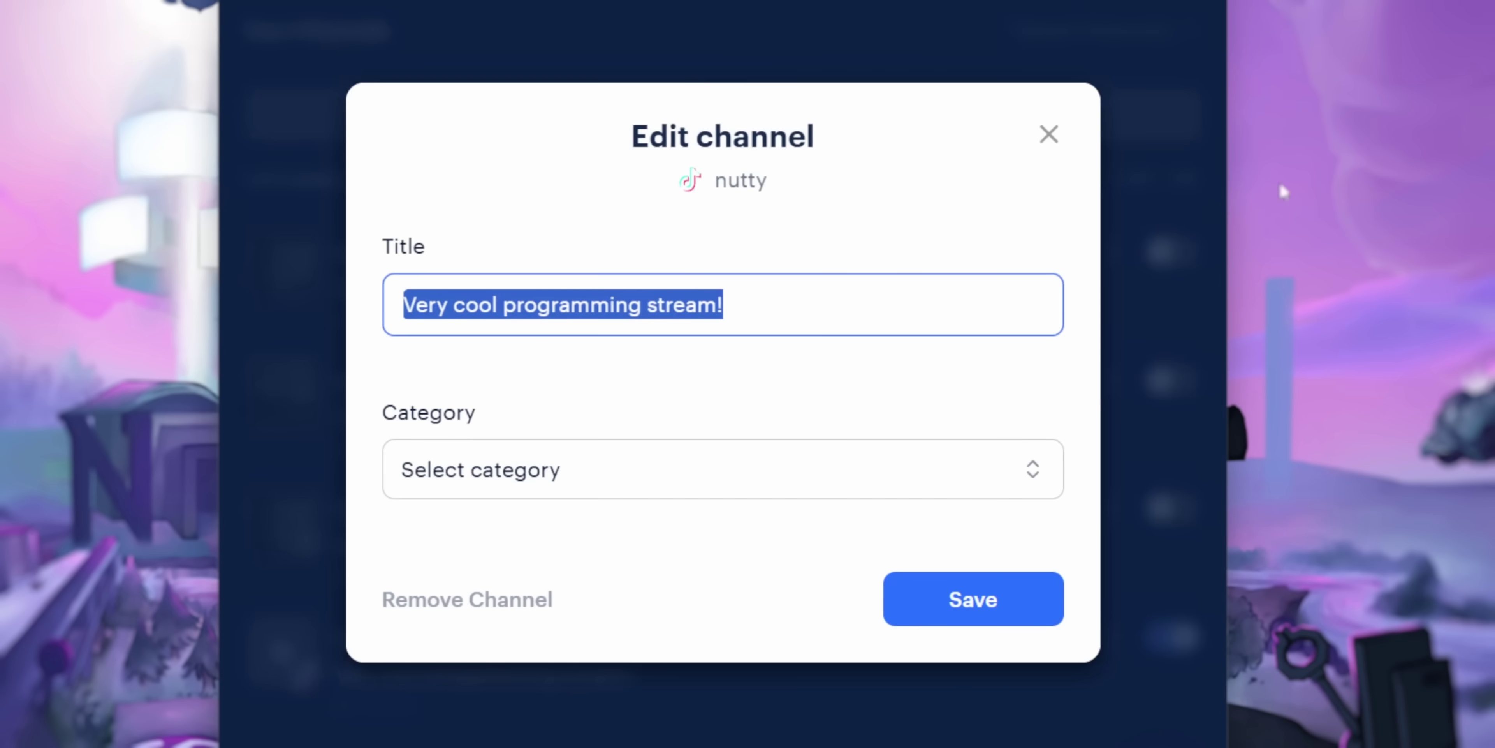